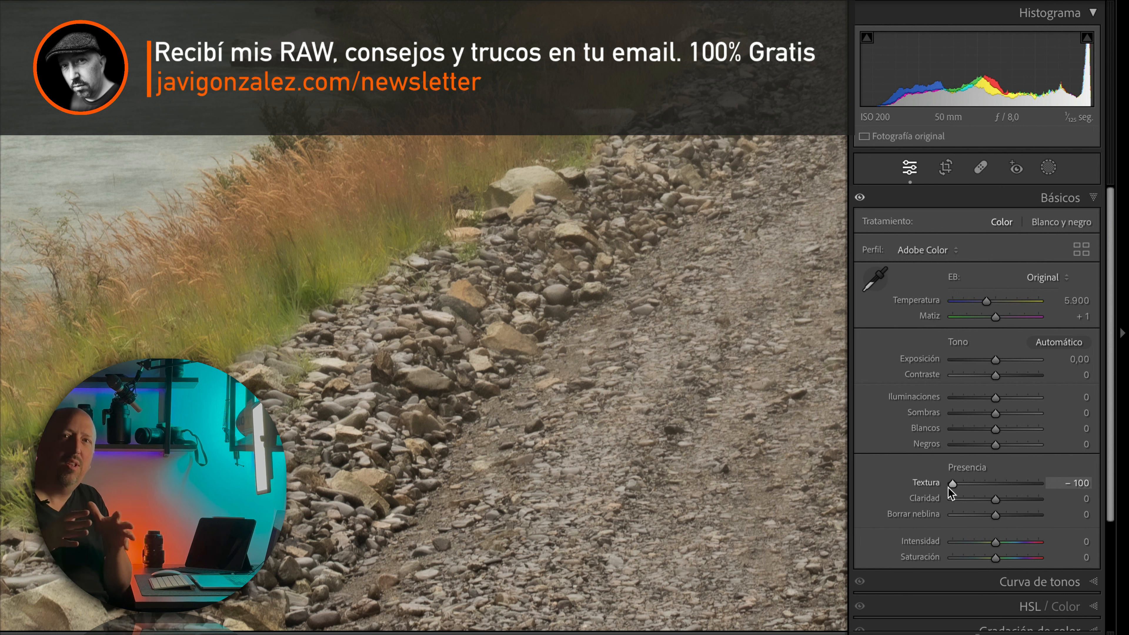
Step: Show the whole river road photo, raise Textura to +100 to compare its effect, and reset Textura to 0
left_click(446, 321)
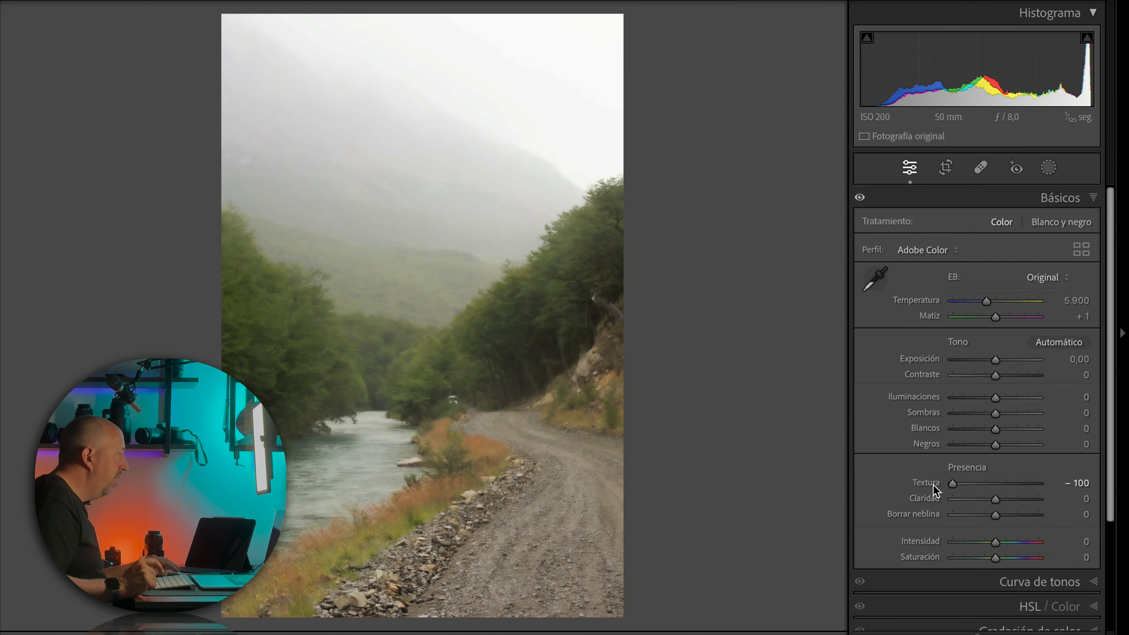
left_click_drag(953, 489, 1051, 491)
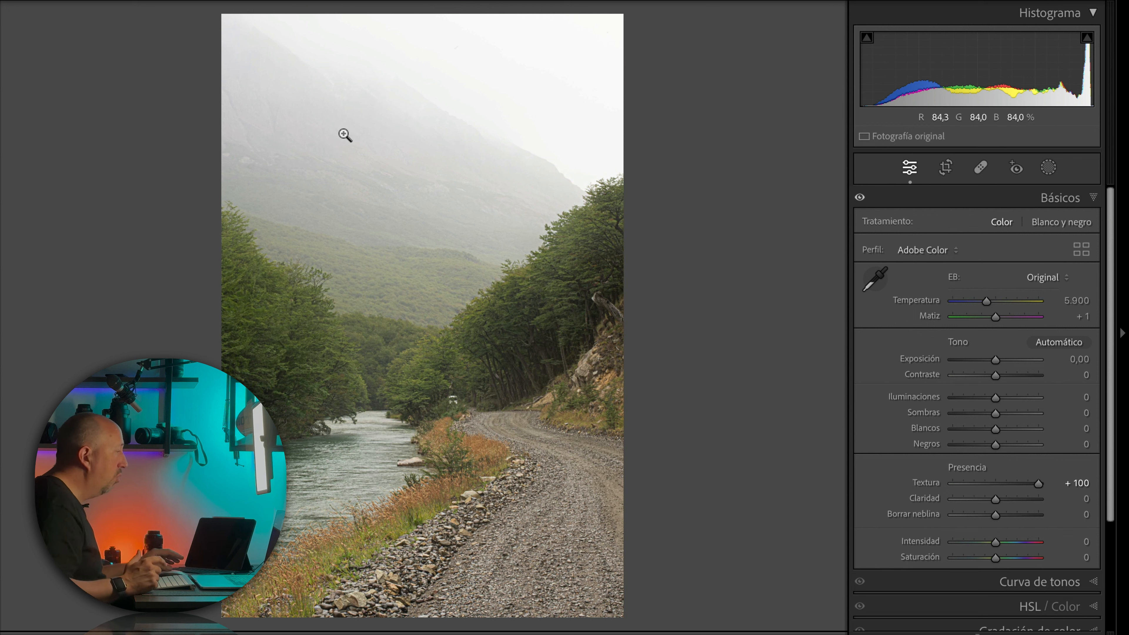
double_click(1038, 485)
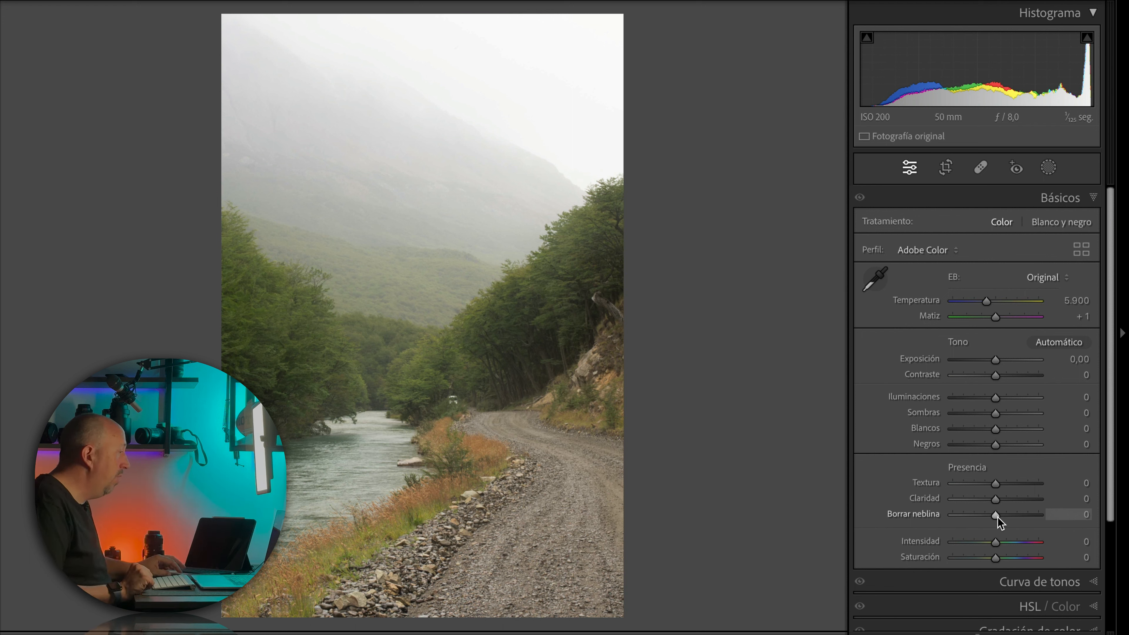
Step: Switch to the snowy mountain photo, test Borrar neblina at +53 and +100, and set it to +62
scroll(999, 523, "down", 1)
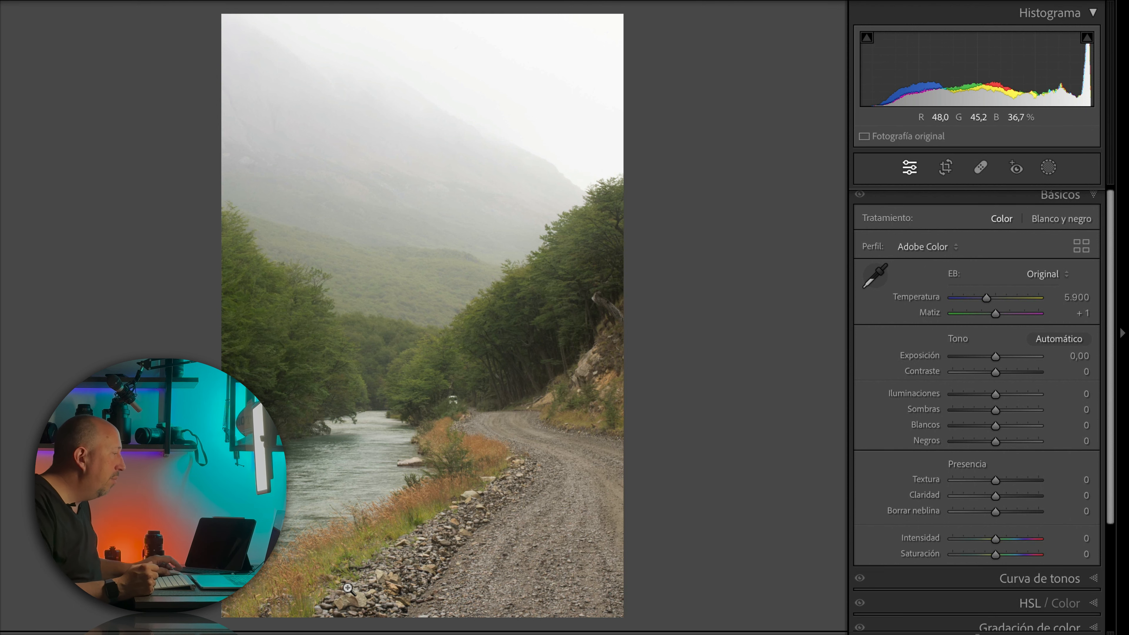
key("Right")
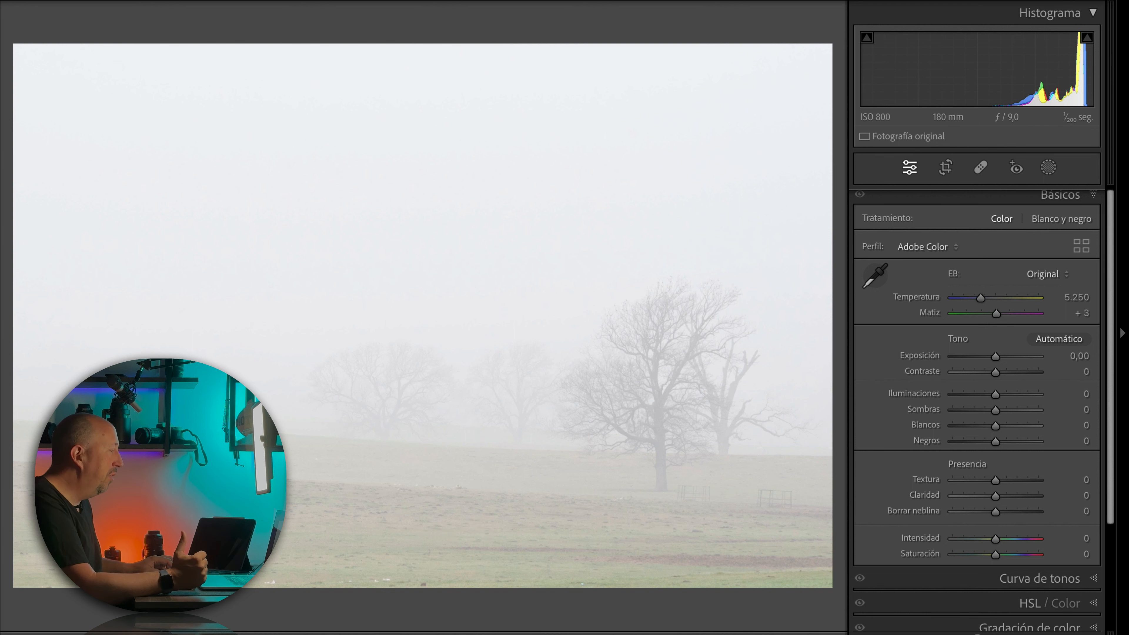
key("Right")
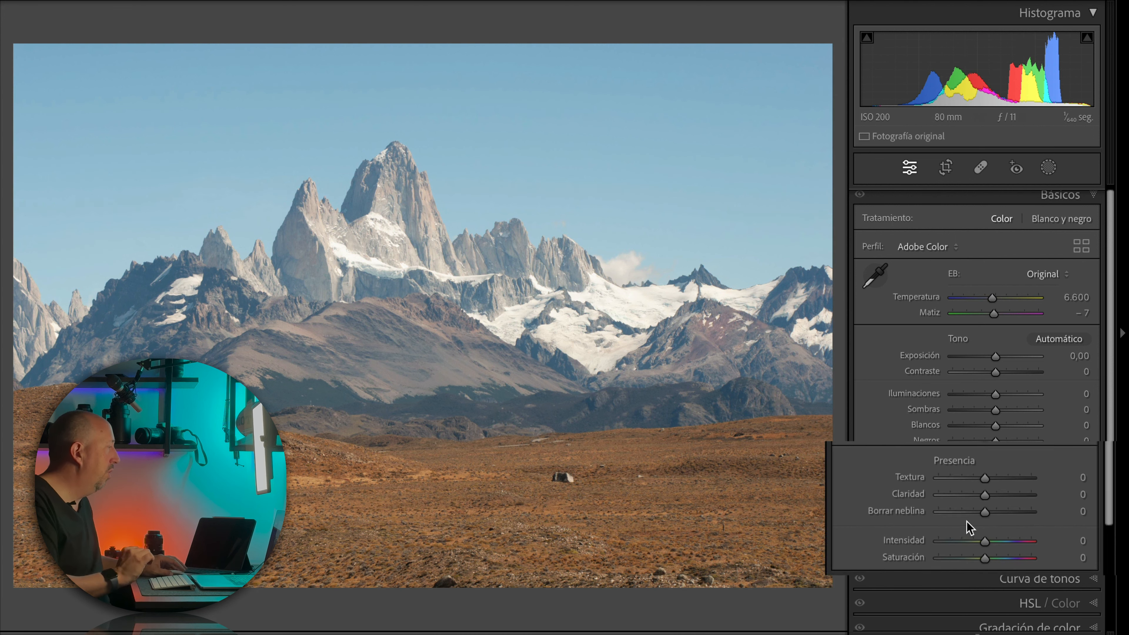
left_click_drag(932, 514, 973, 526)
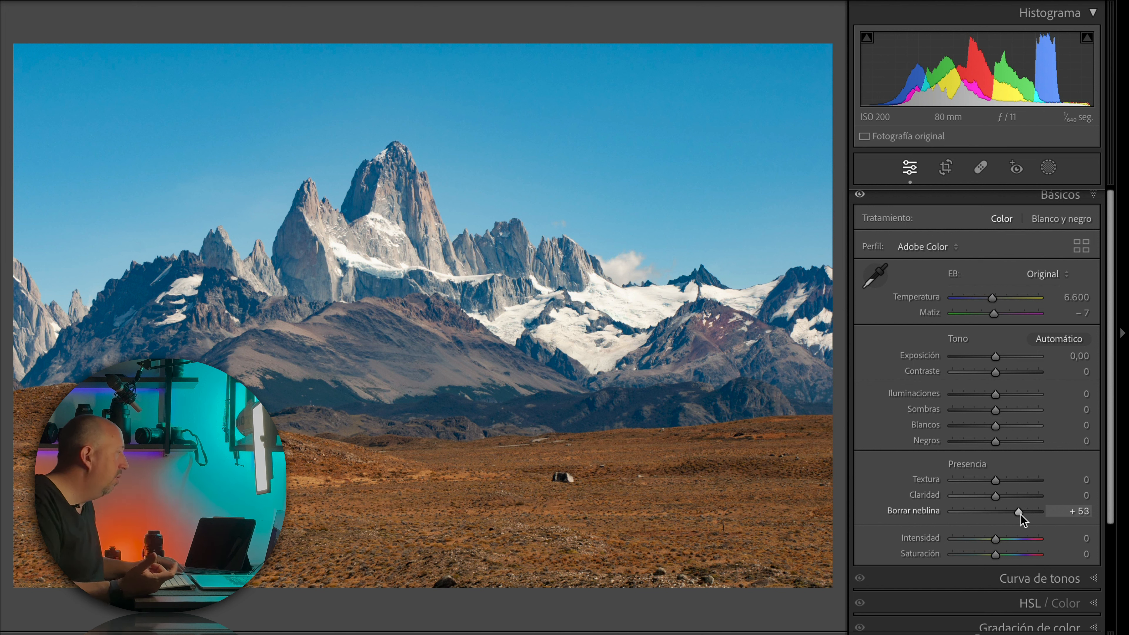
left_click_drag(1021, 514, 1045, 513)
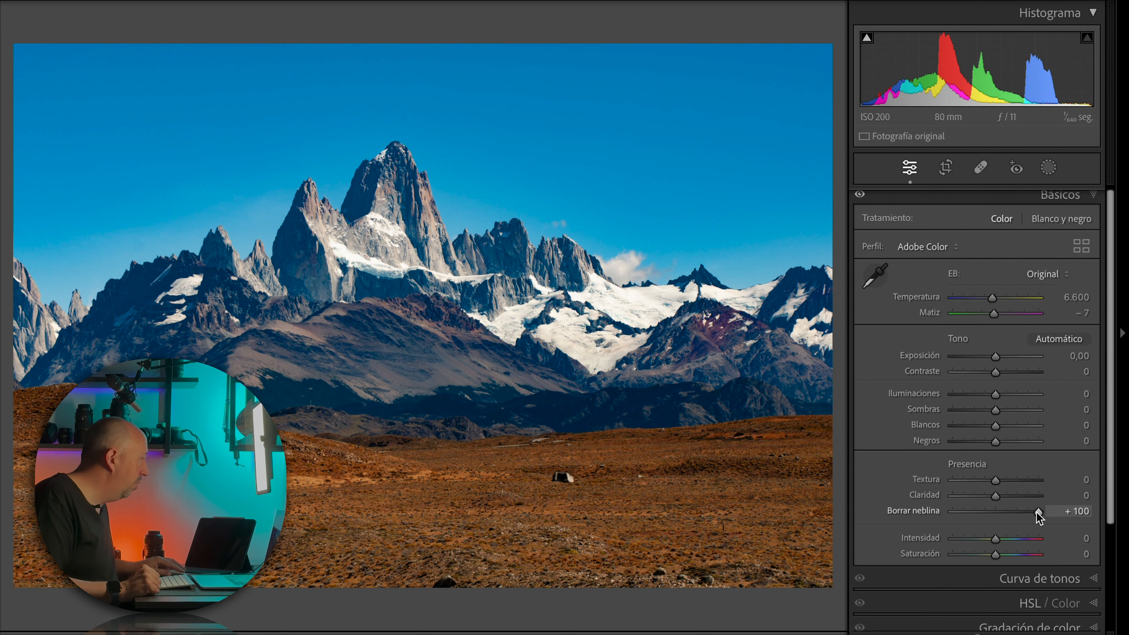
left_click_drag(1037, 513, 1020, 514)
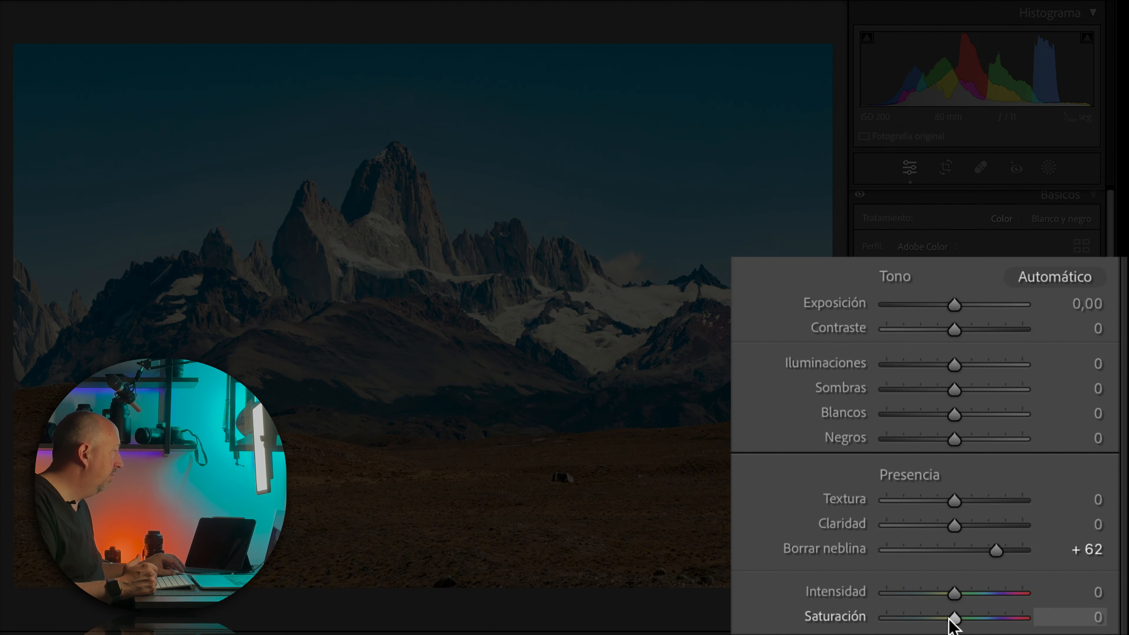
Step: Return to the misty river road photo and set Borrar neblina to +93
scroll(952, 618, "down", 1)
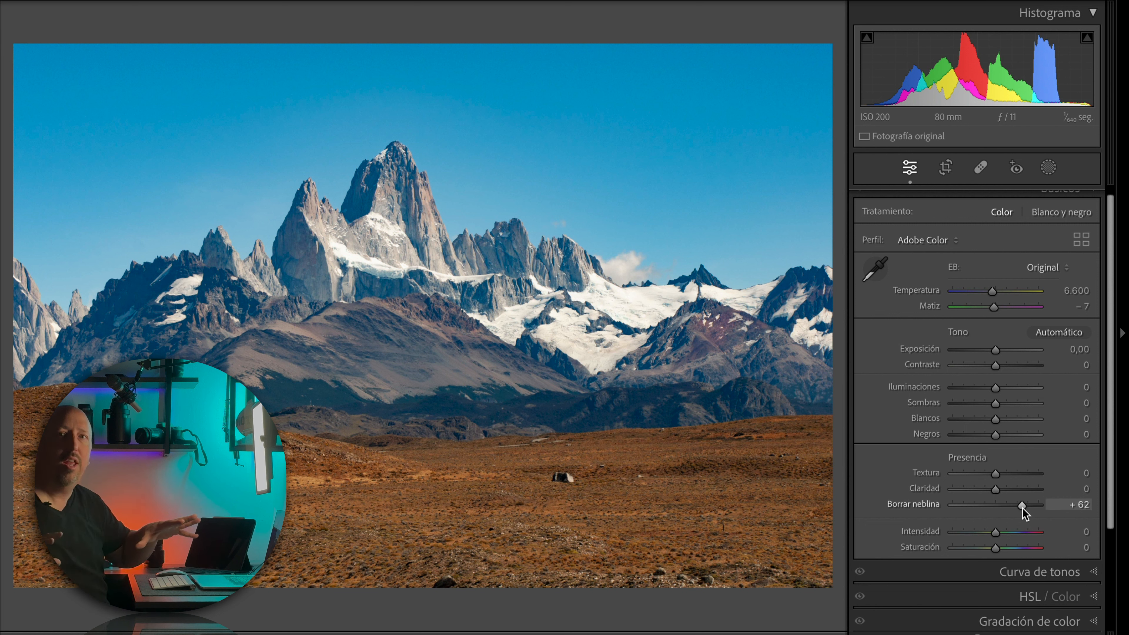
scroll(1022, 508, "up", 1)
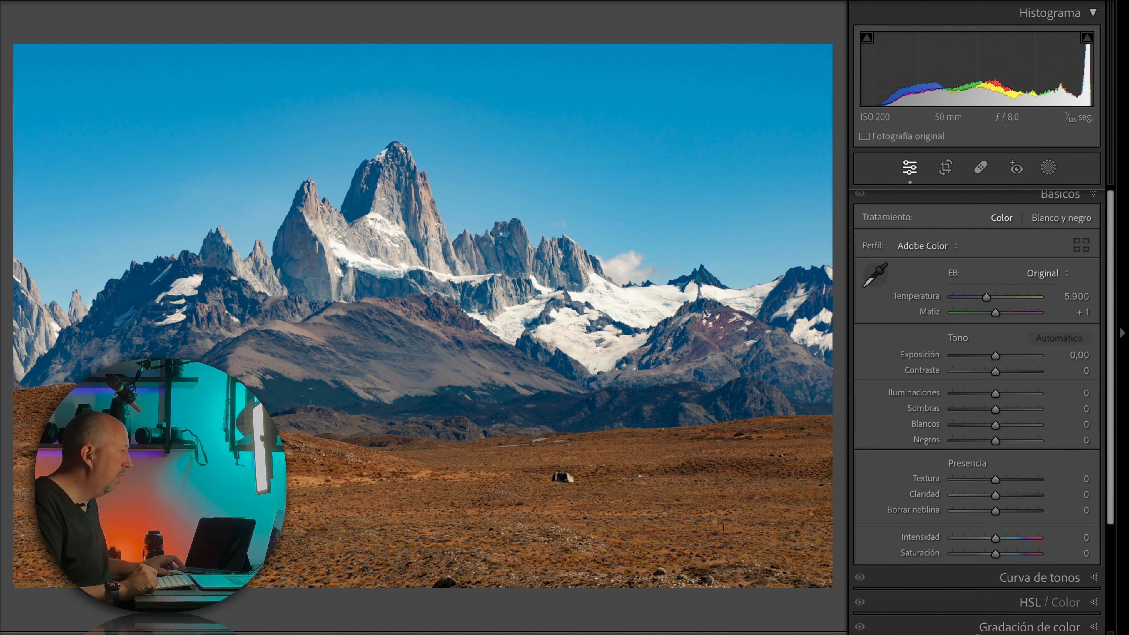
key("Right")
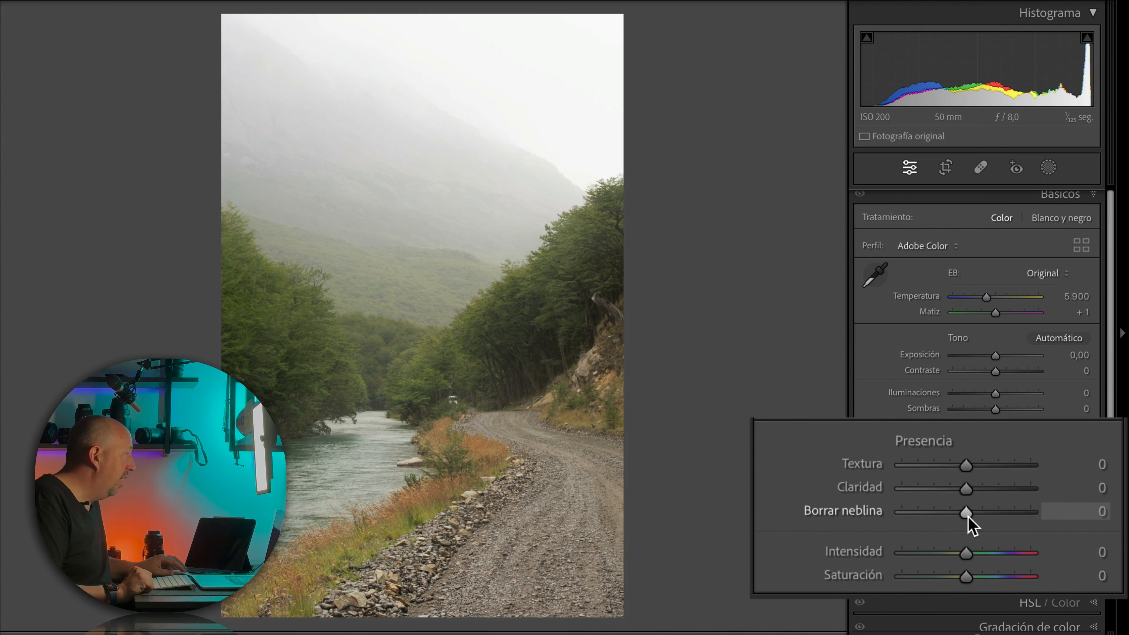
left_click_drag(914, 520, 1036, 516)
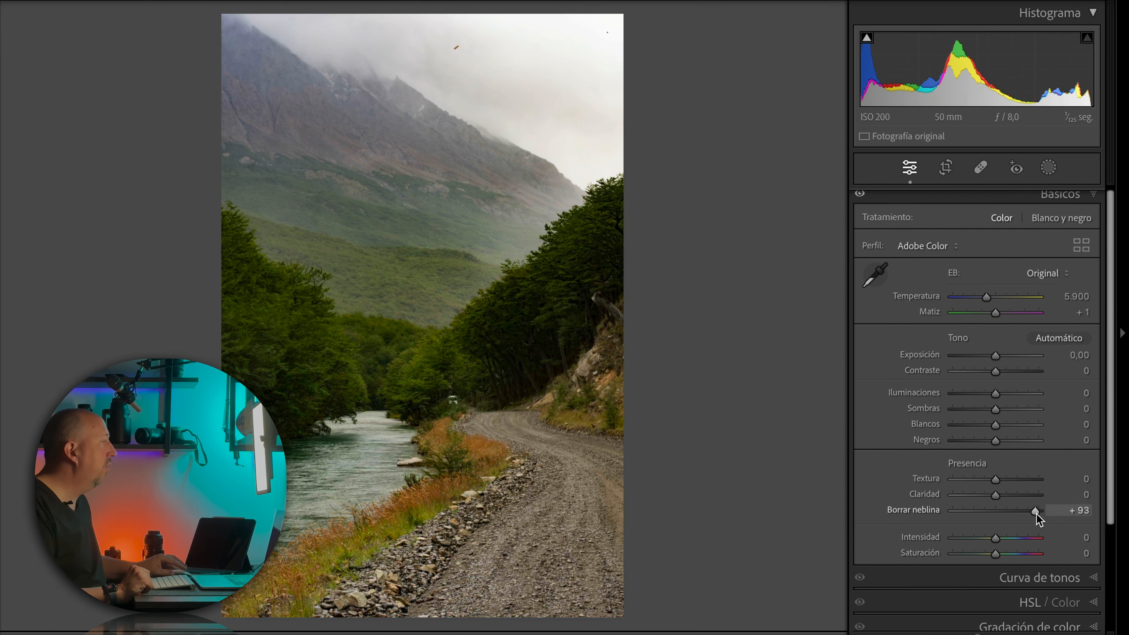
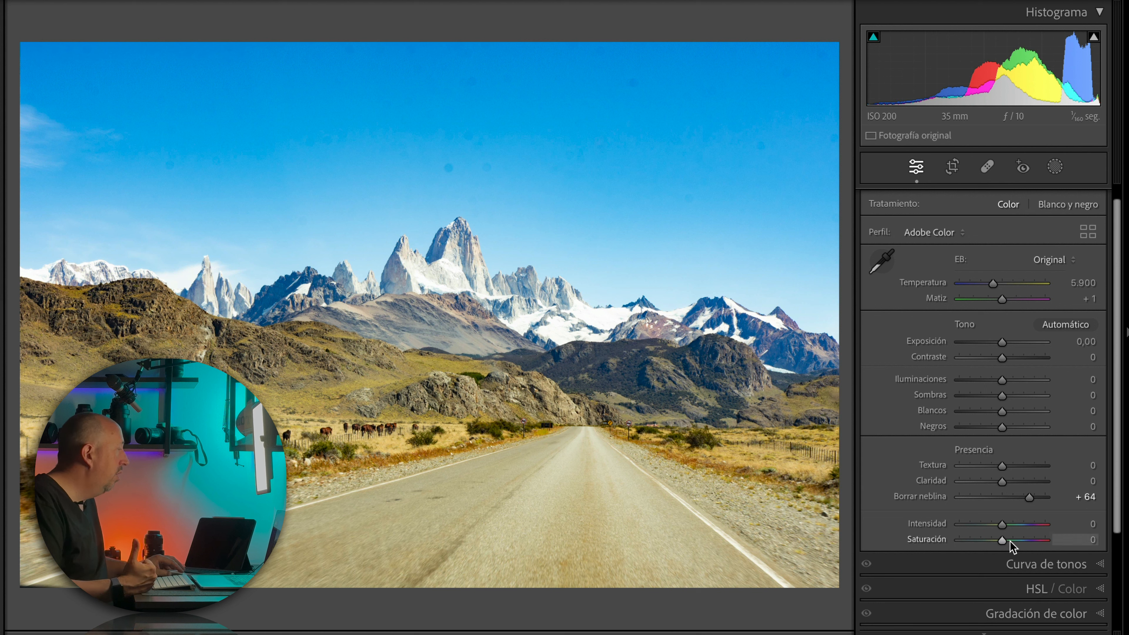
Step: In the HSL saturation settings, lower Azul to -37 to tone down the mountain road photo's sky
left_click(1037, 591)
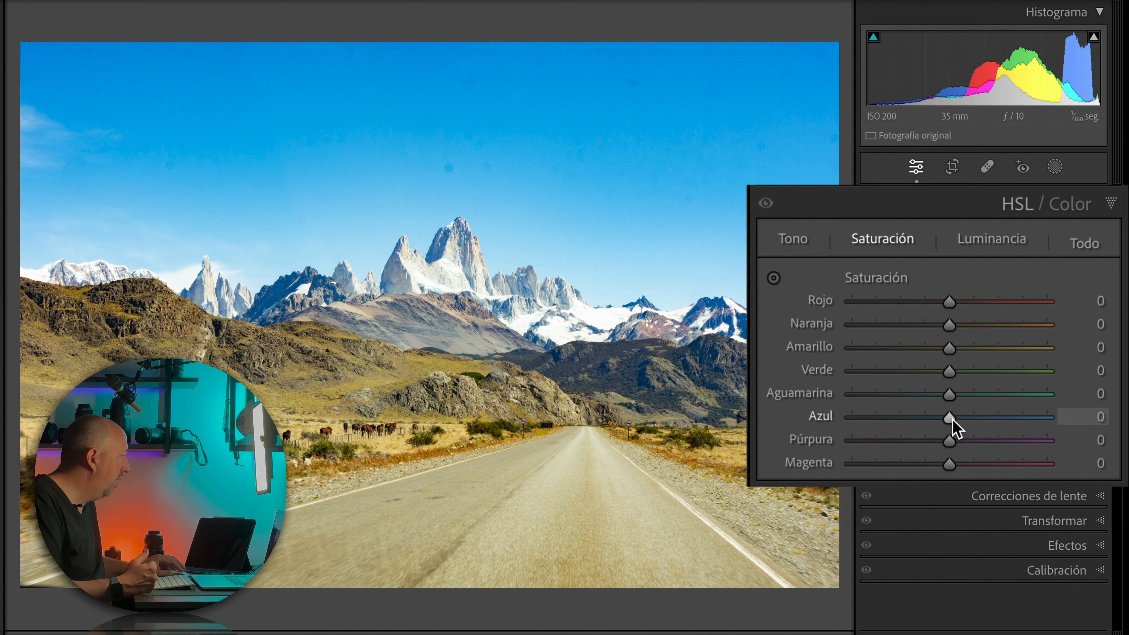
left_click_drag(950, 420, 915, 417)
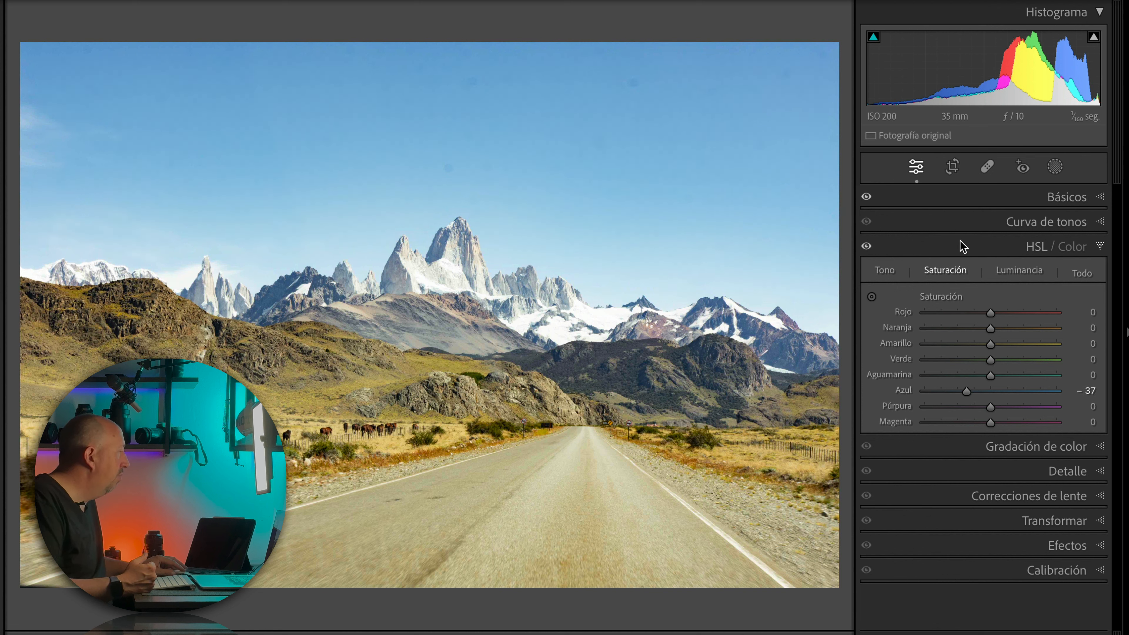
left_click(1100, 248)
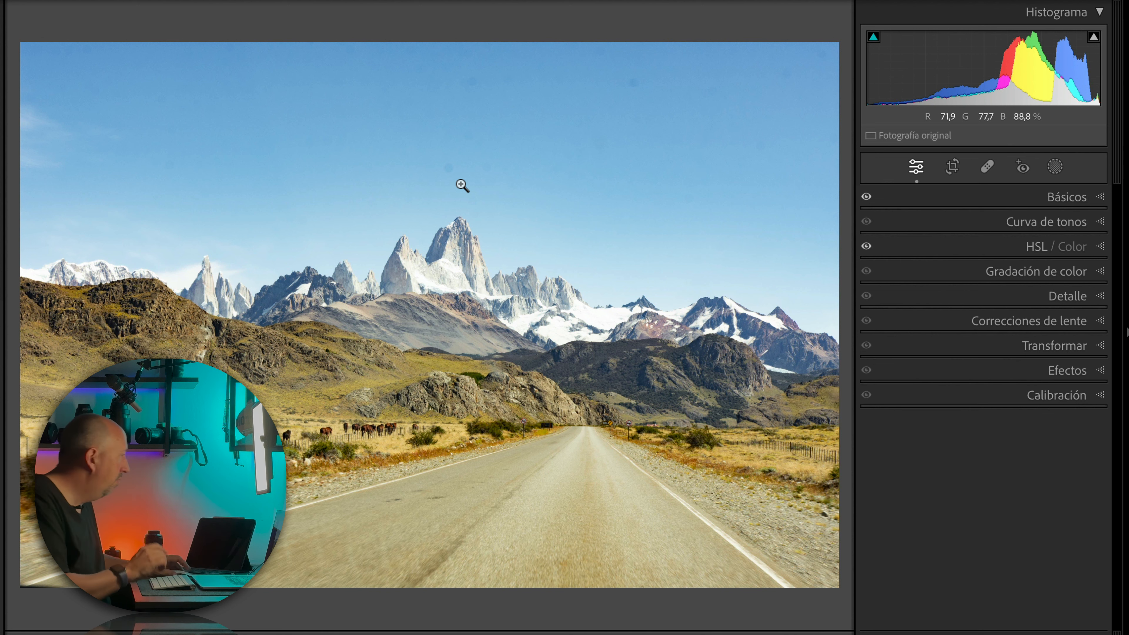
Step: Examine several areas of the sky above the peaks up close for dark spots, and return to the full photo
left_click(454, 171)
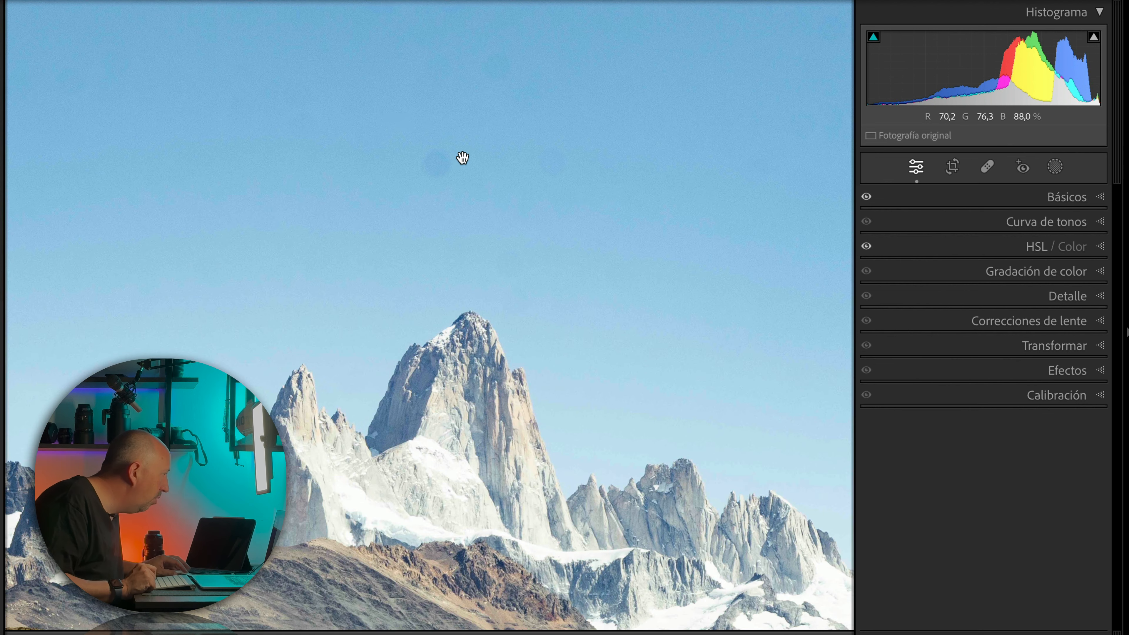
left_click(572, 172)
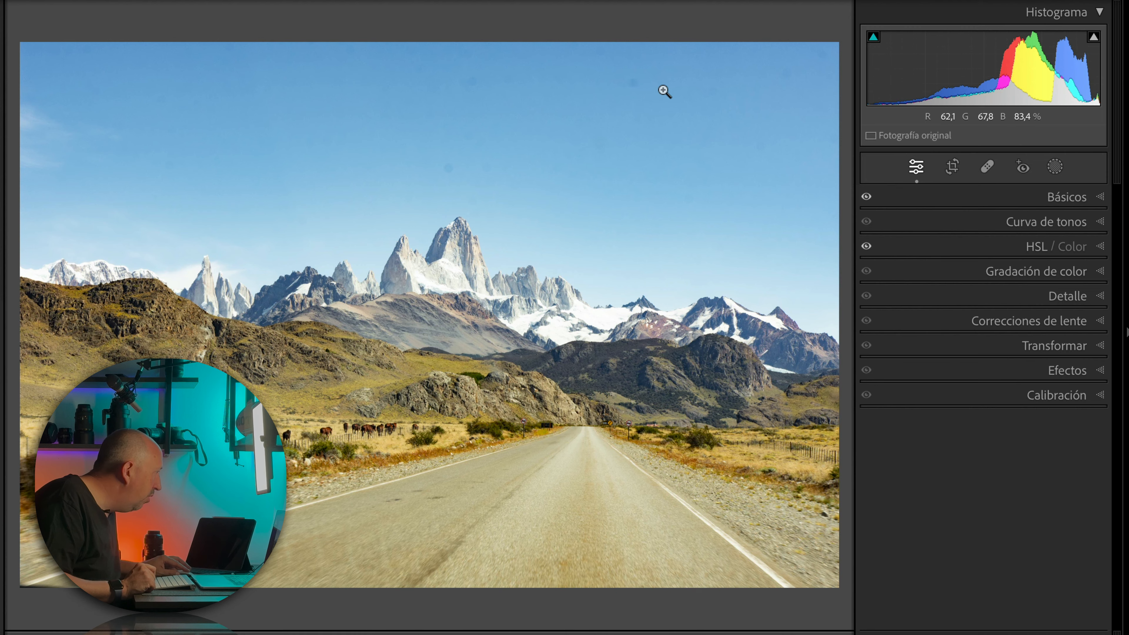
left_click(475, 89)
scroll(613, 115, "right", 5)
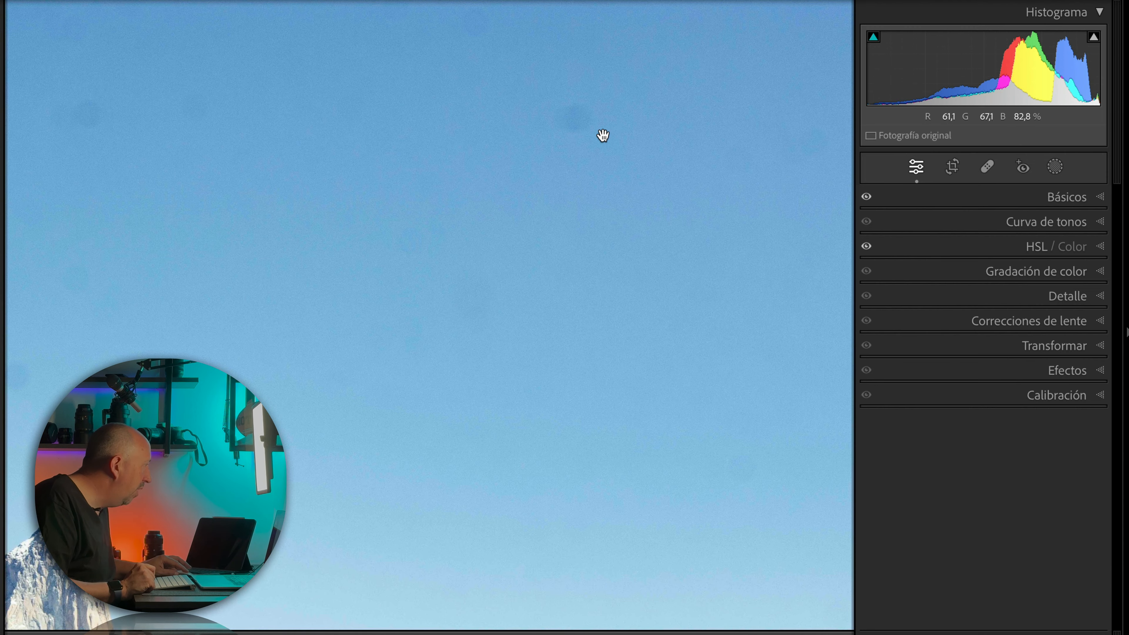
left_click(551, 226)
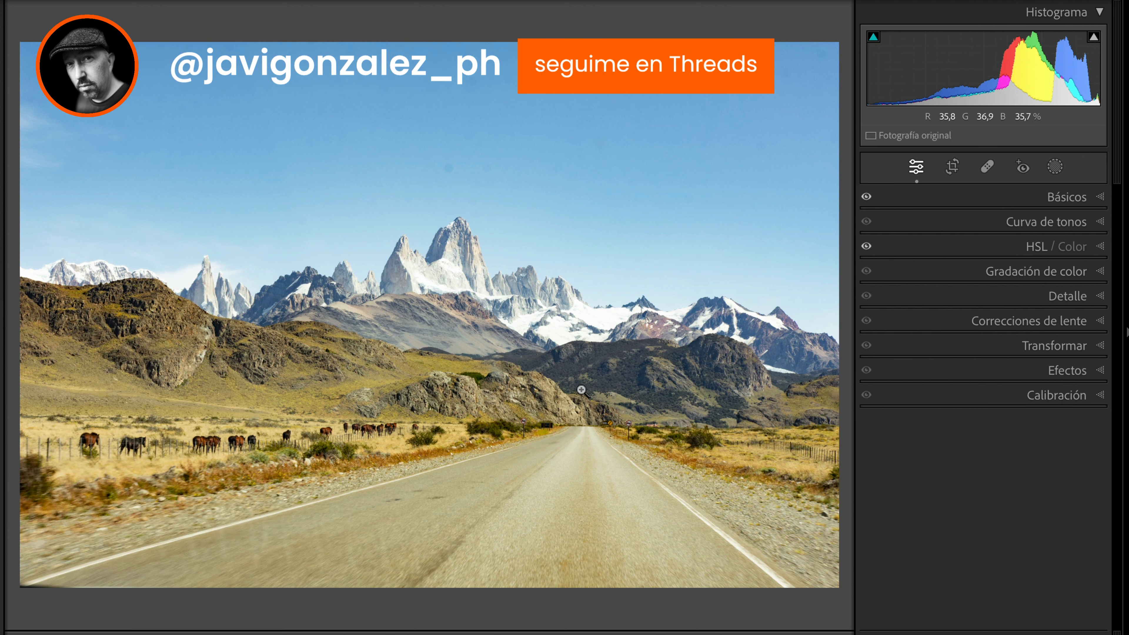
Step: Raise Textura to +100, inspect its effect on the horses and rocky hills up close, and return to the full photo
left_click(263, 452)
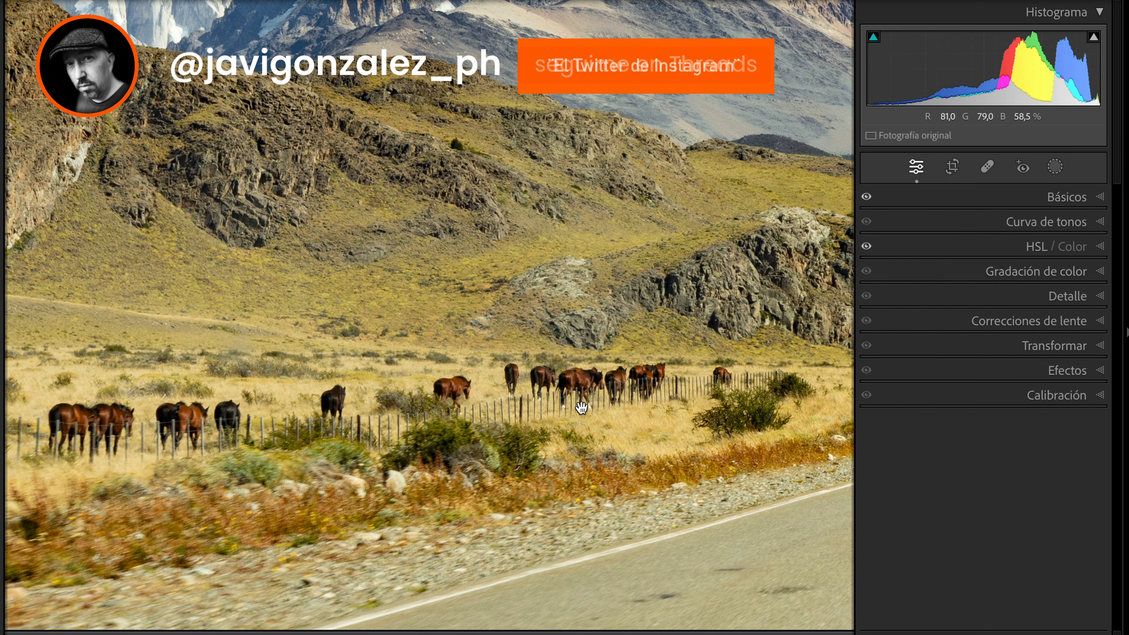
left_click_drag(478, 261, 516, 331)
left_click(516, 331)
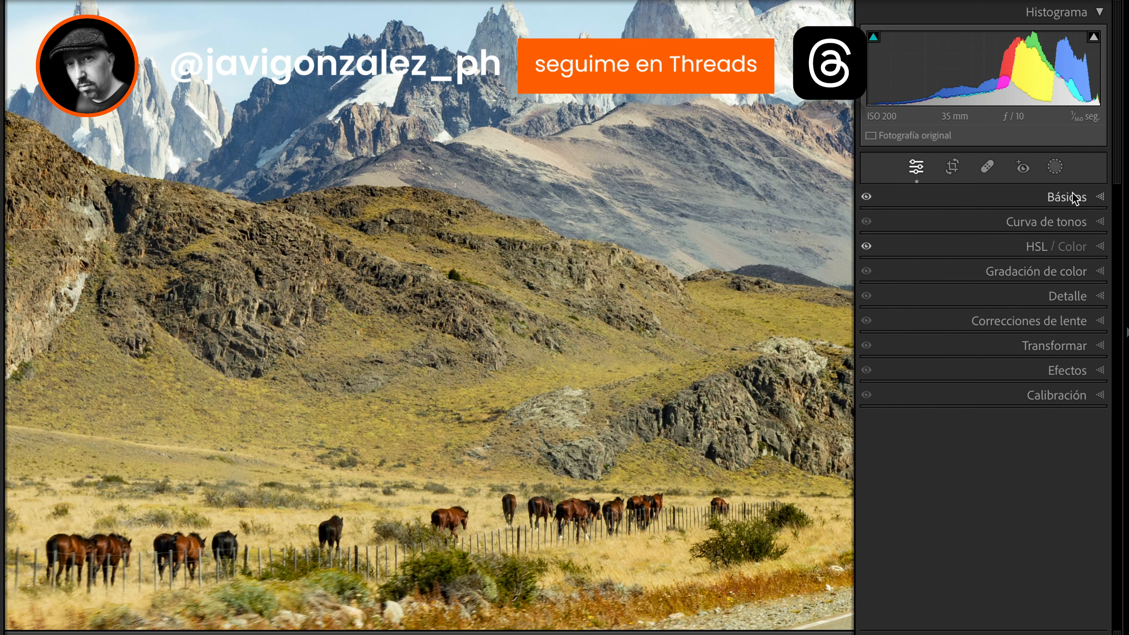
left_click(1067, 200)
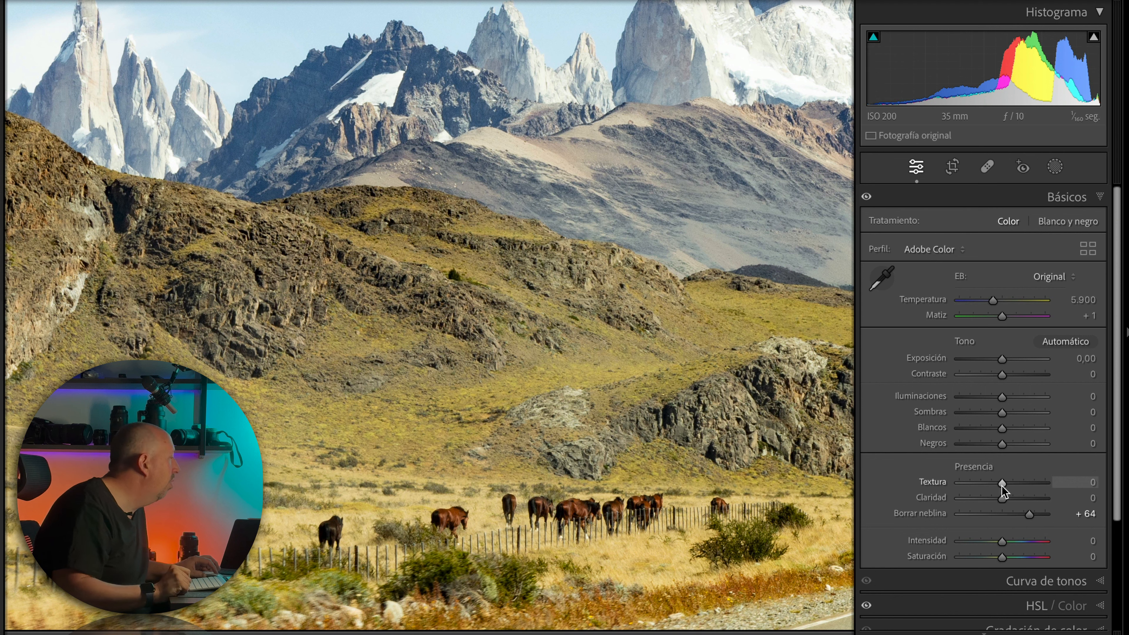
left_click_drag(1021, 483, 1066, 485)
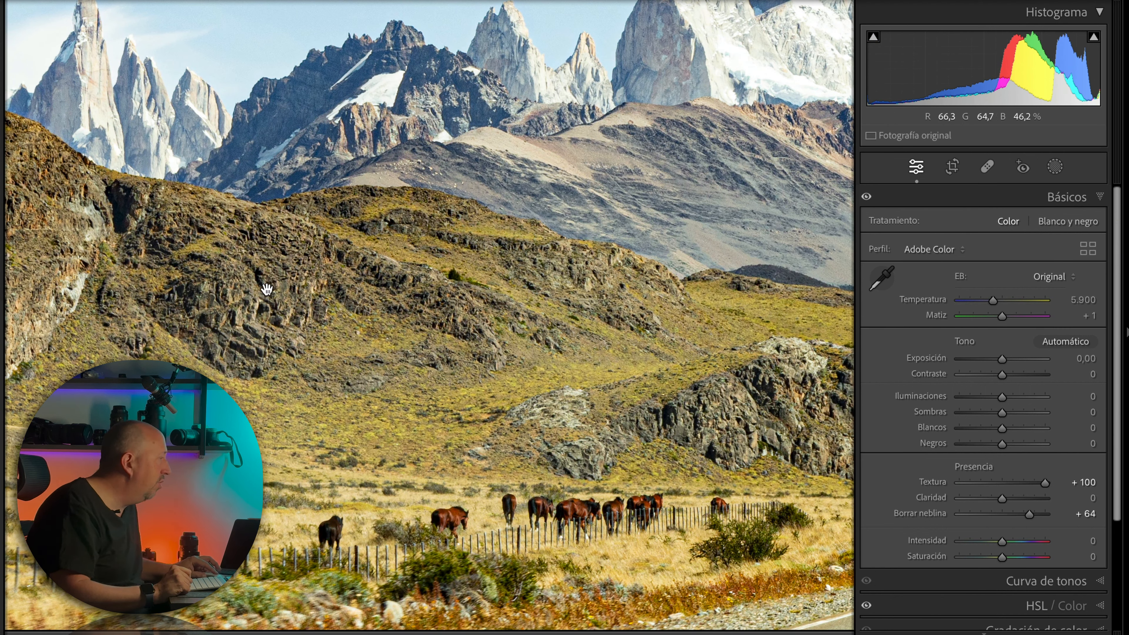
left_click(242, 293)
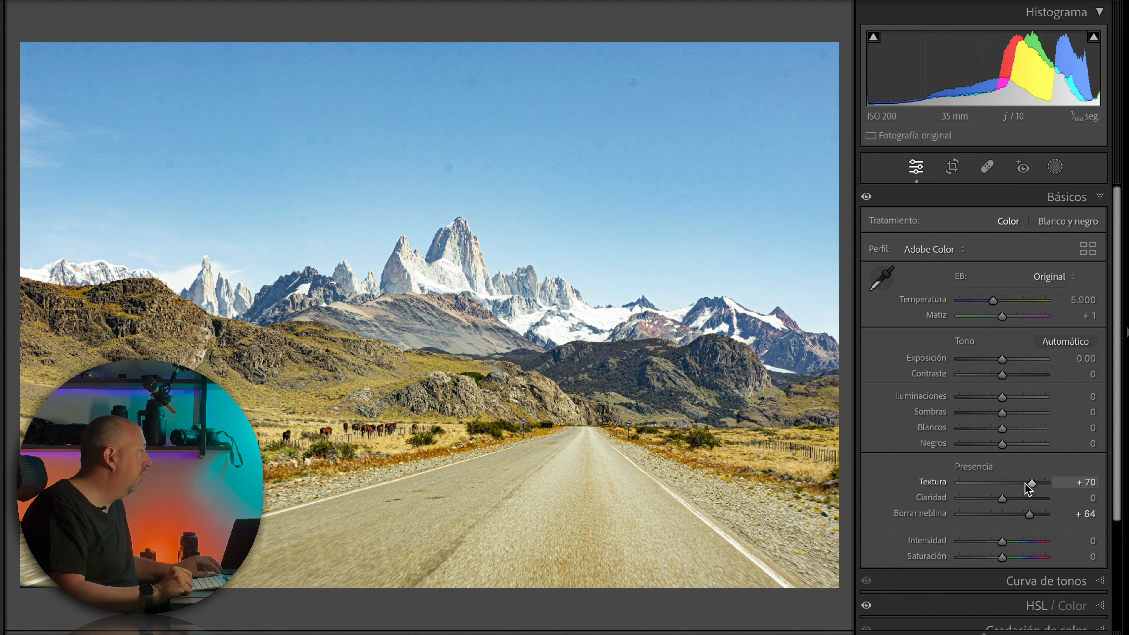
Step: Try Textura at -18 on the mountain road photo, and reset both Textura and Borrar neblina to 0
left_click_drag(1028, 488, 993, 486)
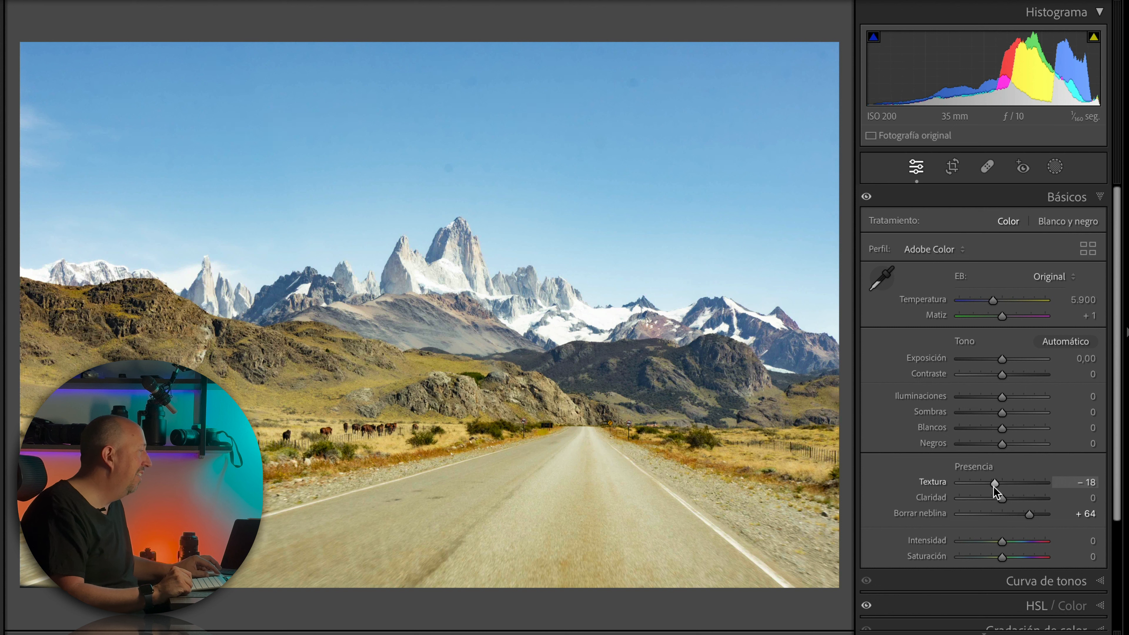
double_click(998, 482)
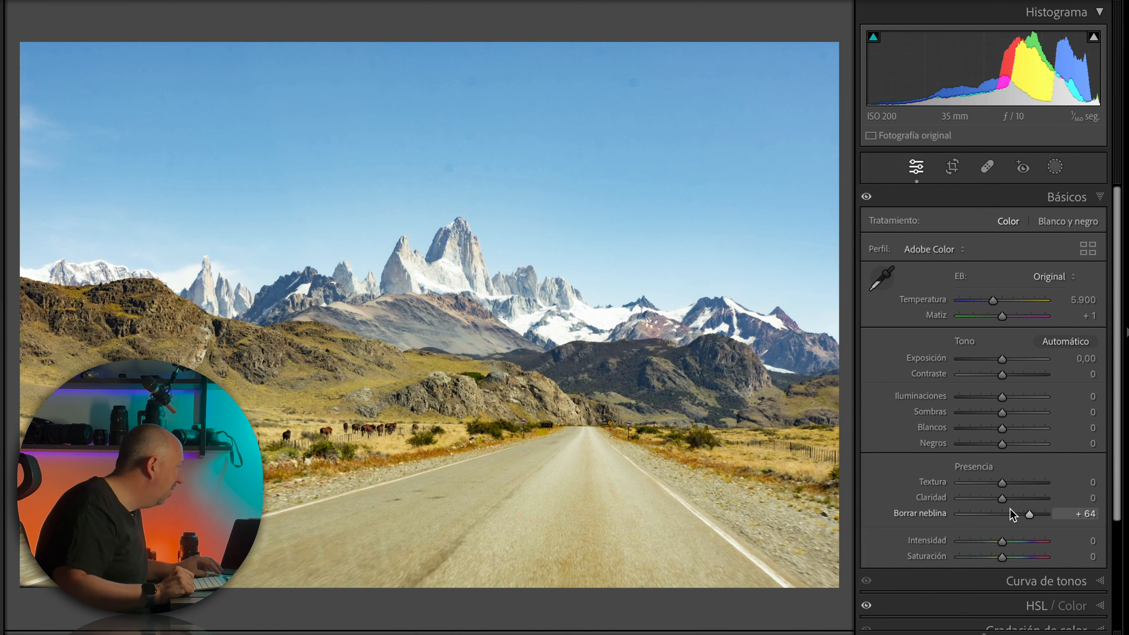
double_click(1029, 515)
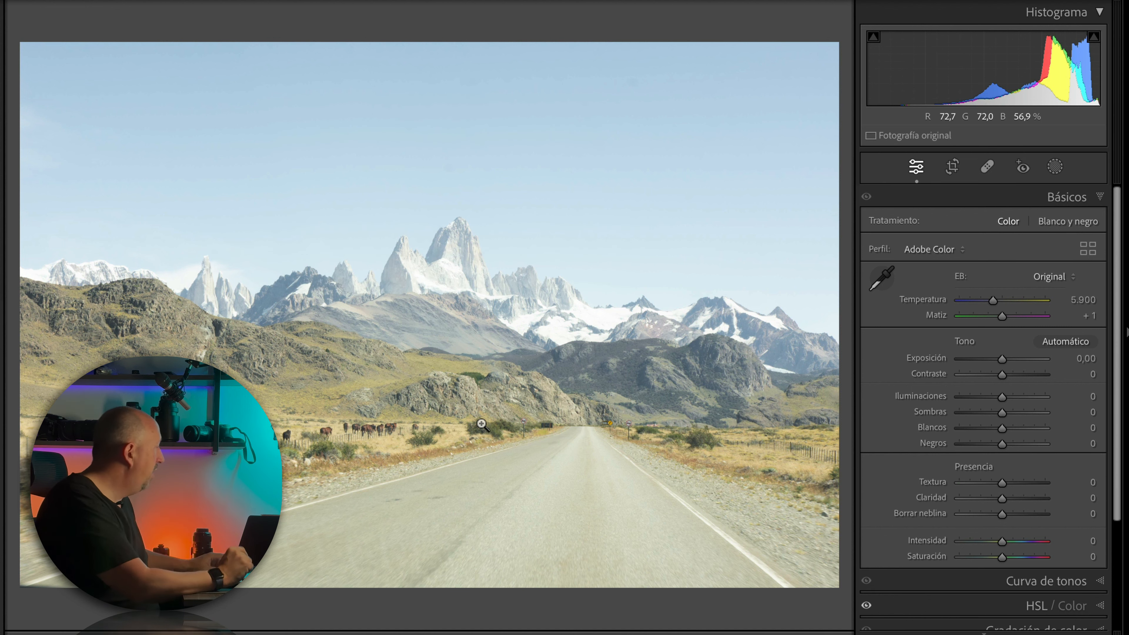
mouse_move(1002, 374)
left_mouse_down()
mouse_move(1042, 379)
mouse_move(1003, 381)
left_mouse_up()
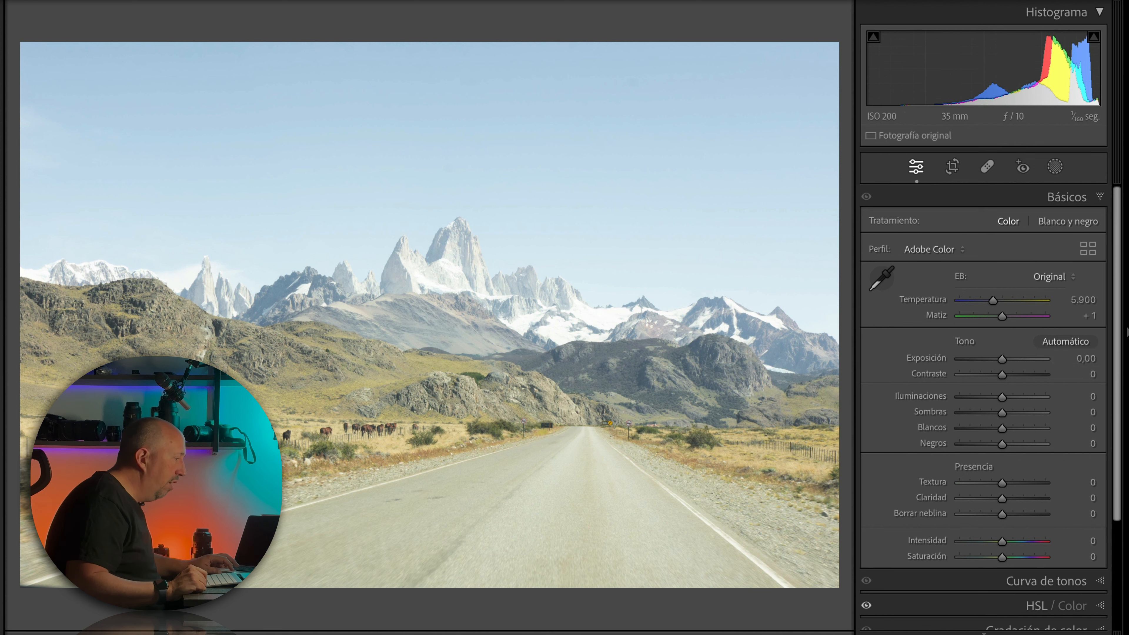
Step: Switch to the cloudy valley photo with the rocky outcrop and raise Claridad strongly
key("Right")
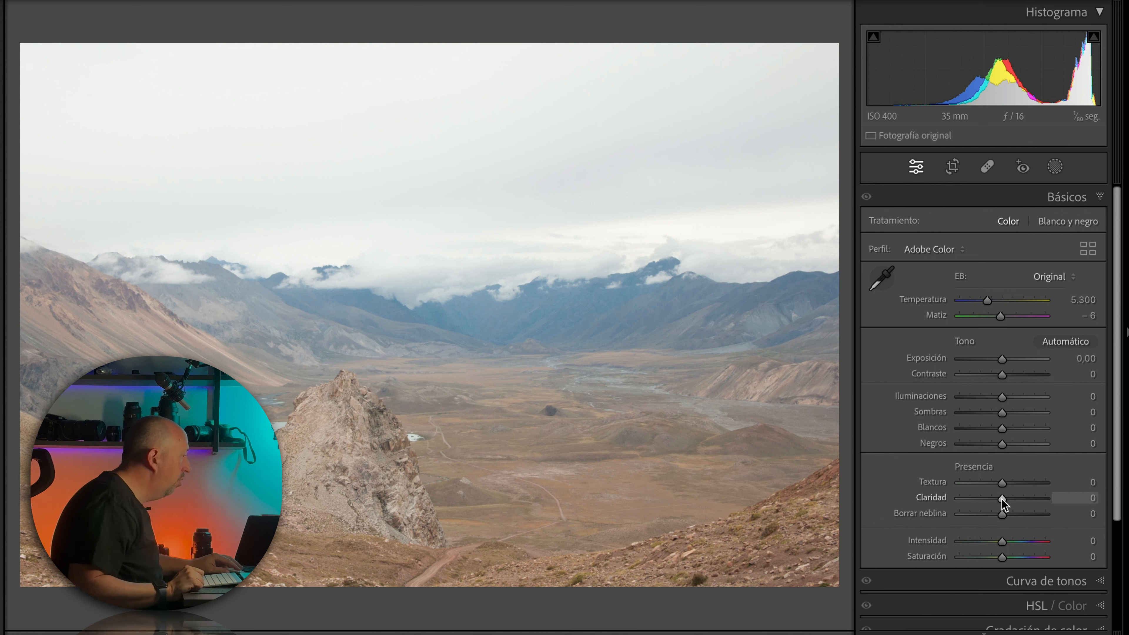
left_click_drag(1002, 499, 1062, 502)
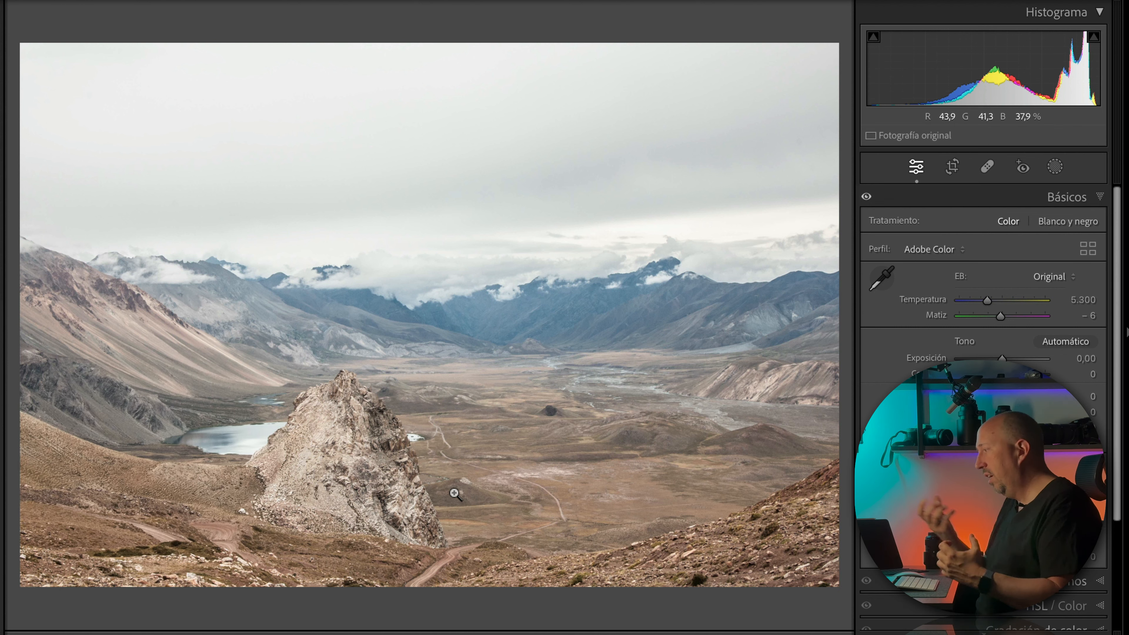
Step: Inspect the rocky outcrop up close, and compare the full valley photo before and after the adjustment
left_click(342, 463)
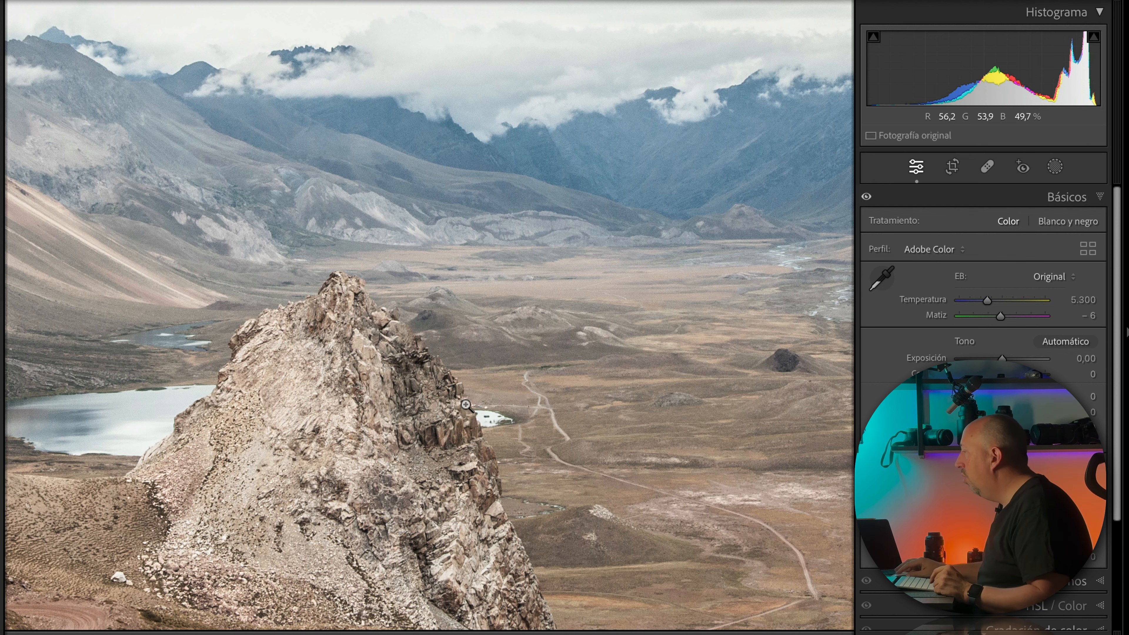
left_click(465, 404)
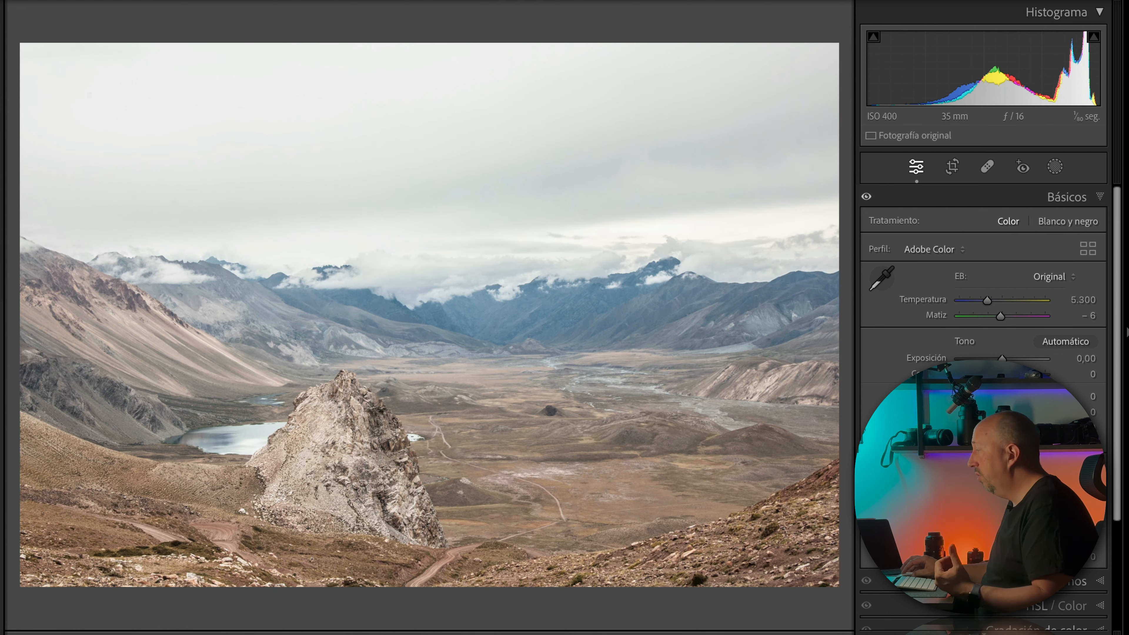
key("backslash")
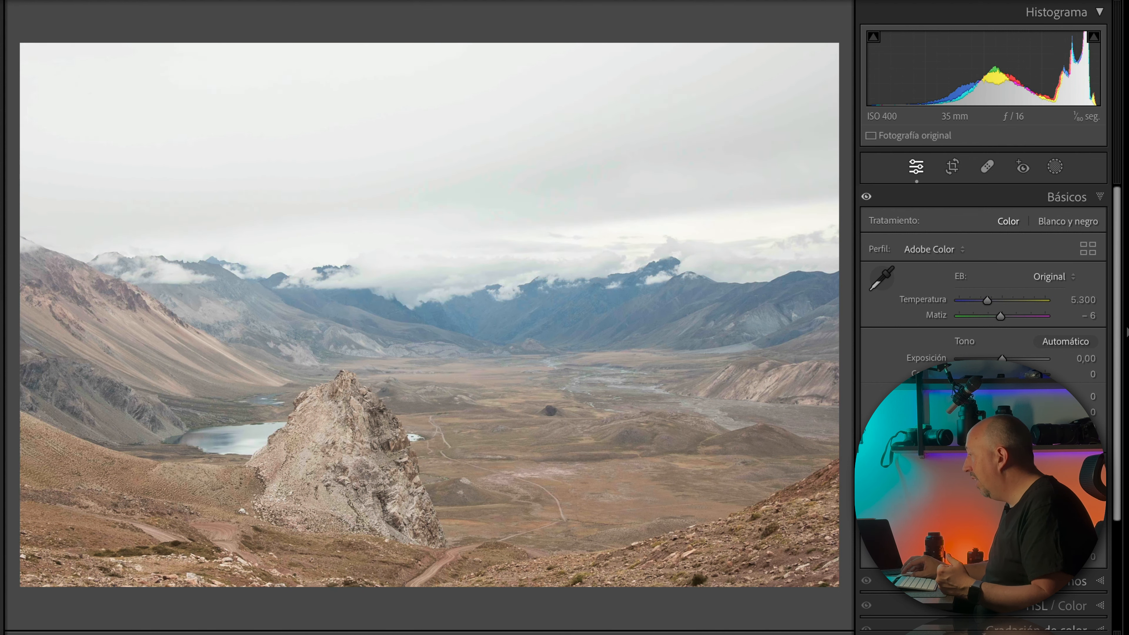
key("backslash")
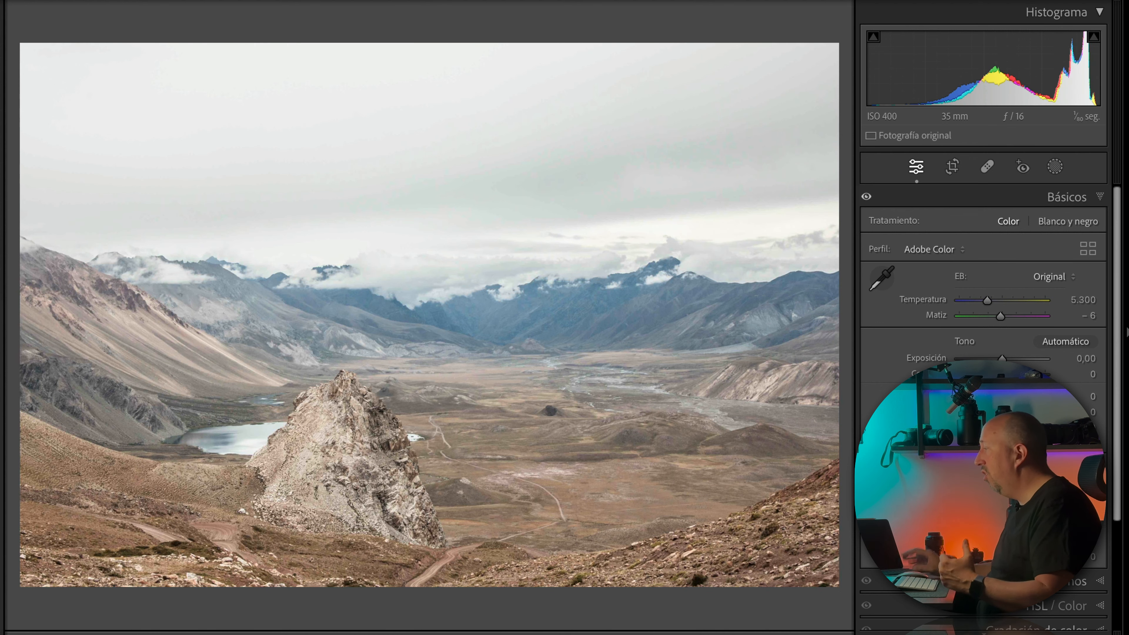